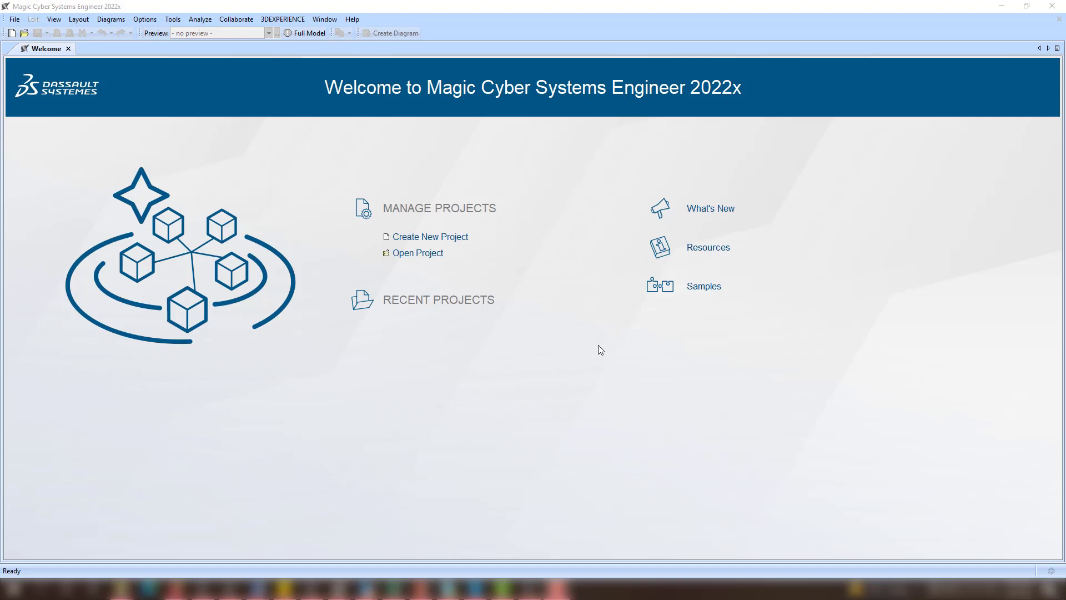
# Step: Open the Help menu on the Welcome screen to reach the Resource/Plugin Manager
pyautogui.click(353, 20)
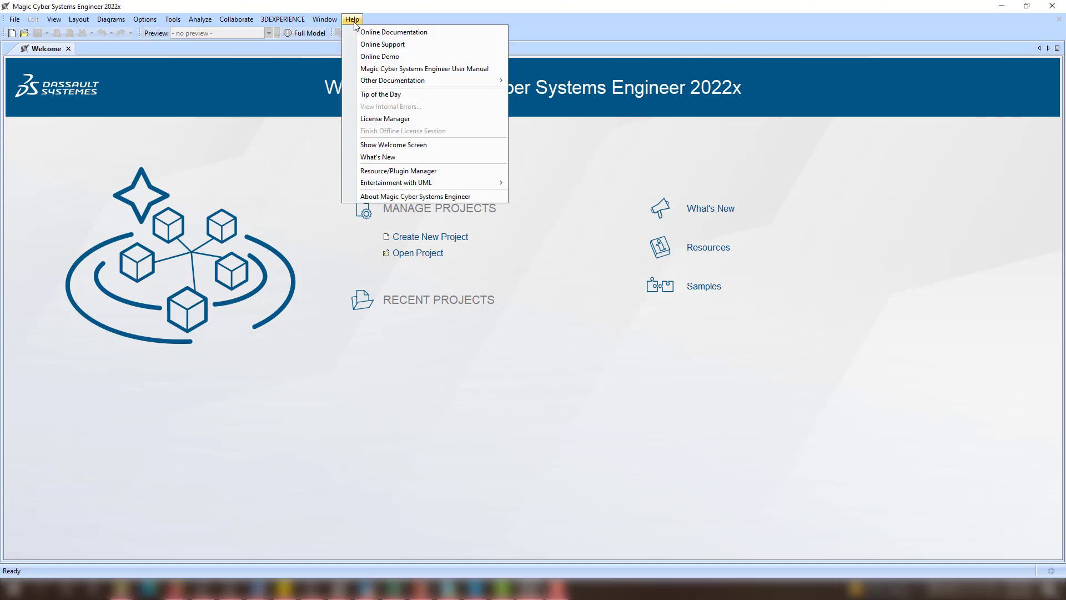
# Step: Install the Data Markings and Classification plugin plus its required Variability Core plugin
pyautogui.click(422, 171)
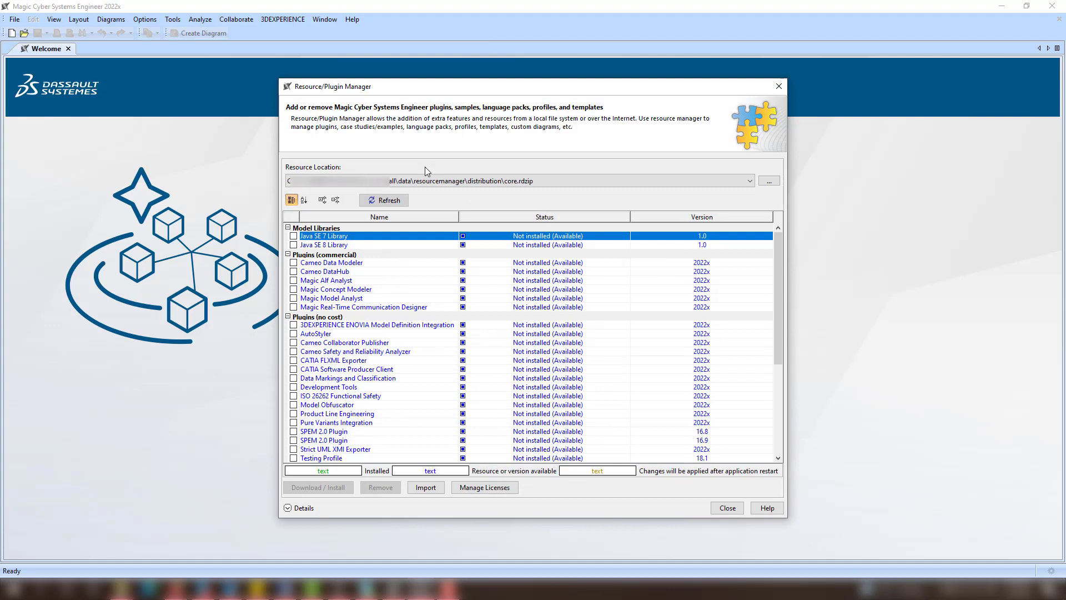
pyautogui.click(294, 378)
pyautogui.click(331, 486)
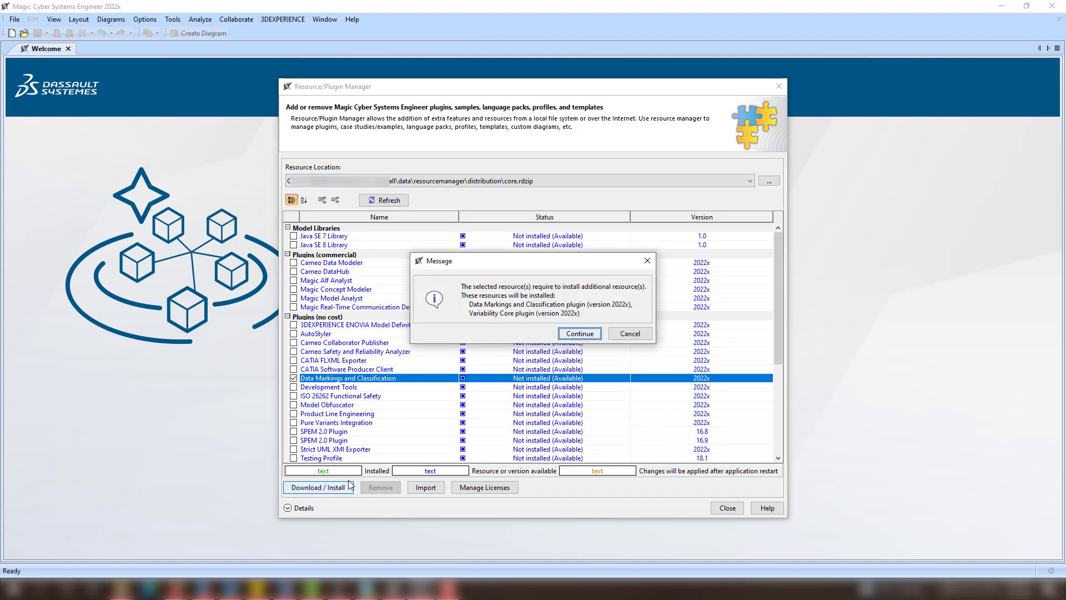
pyautogui.click(576, 336)
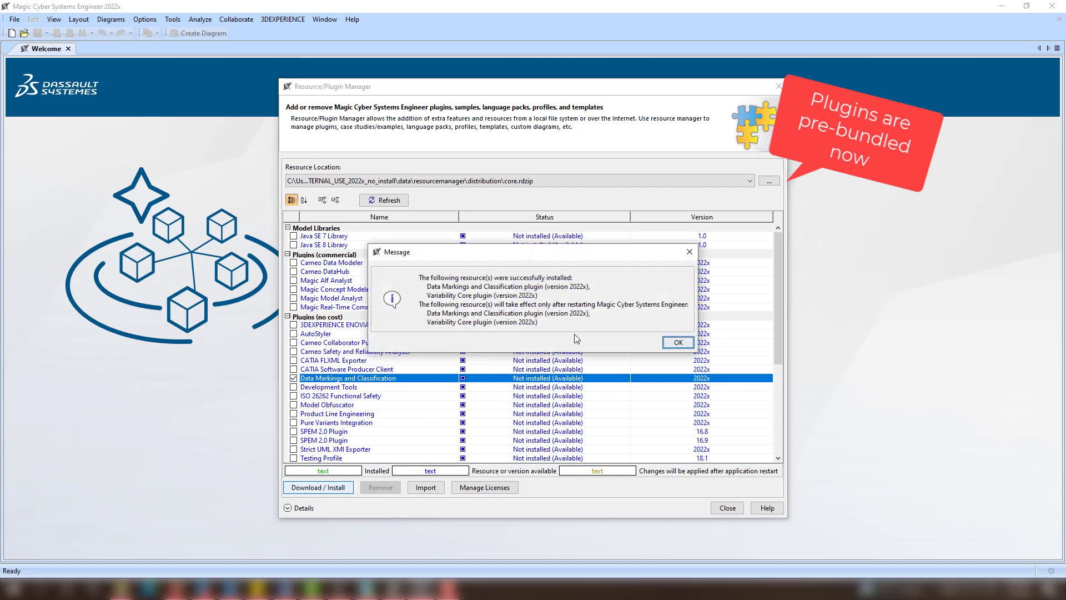
pyautogui.click(677, 343)
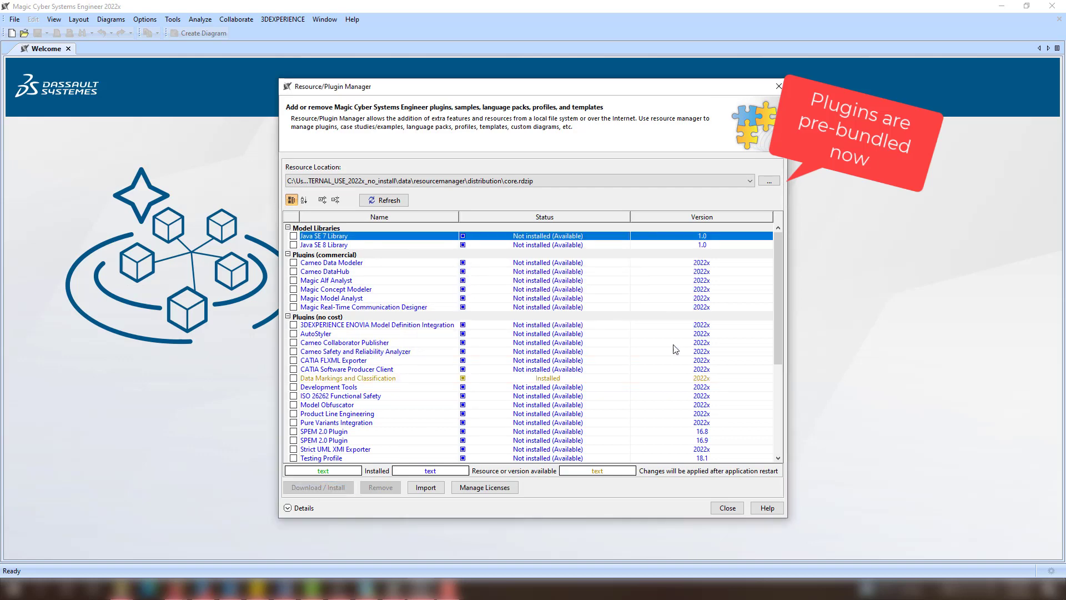
# Step: Create a new SysML project named 'Data Marking Project'
pyautogui.click(727, 507)
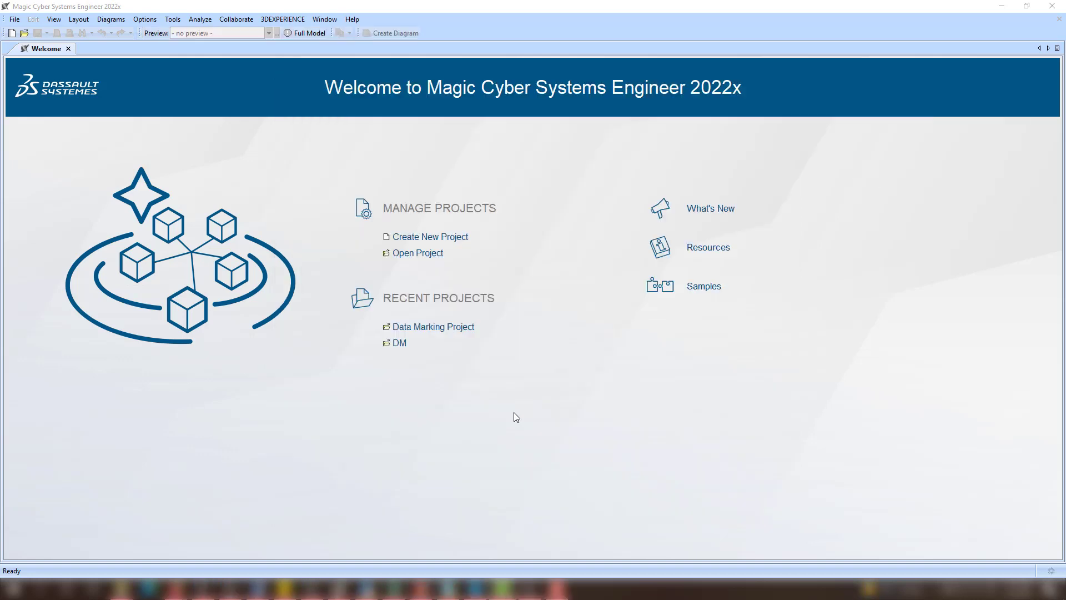
pyautogui.click(448, 239)
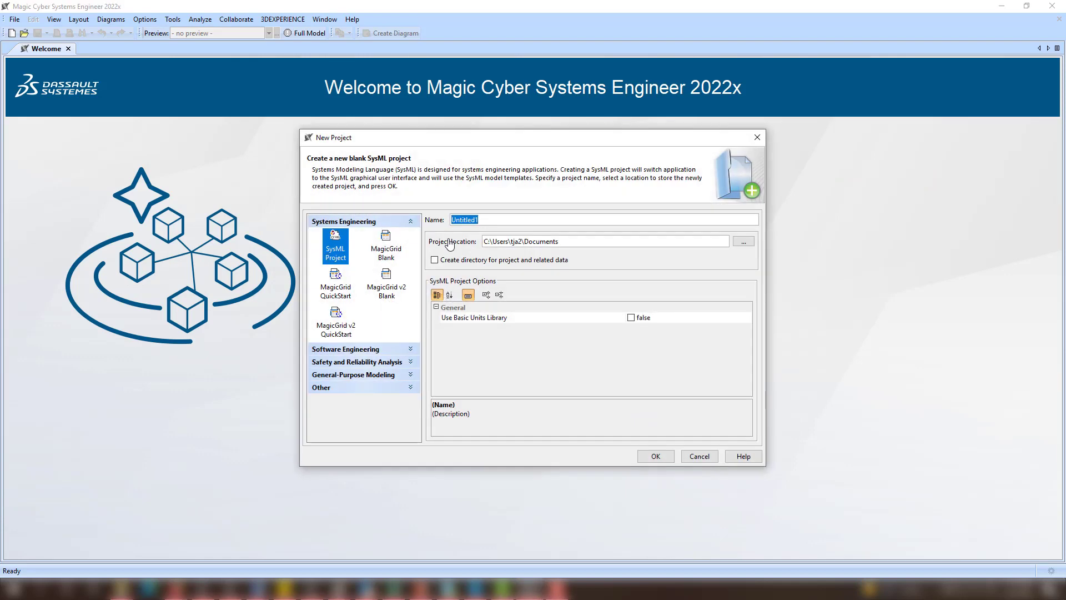
pyautogui.write('Data Marking Project')
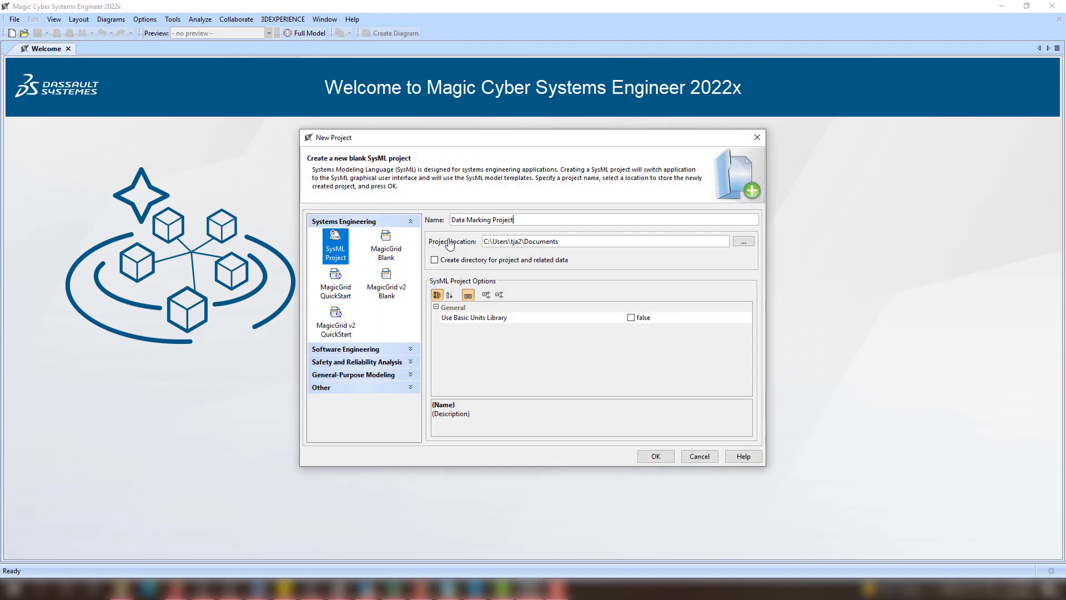
pyautogui.click(655, 456)
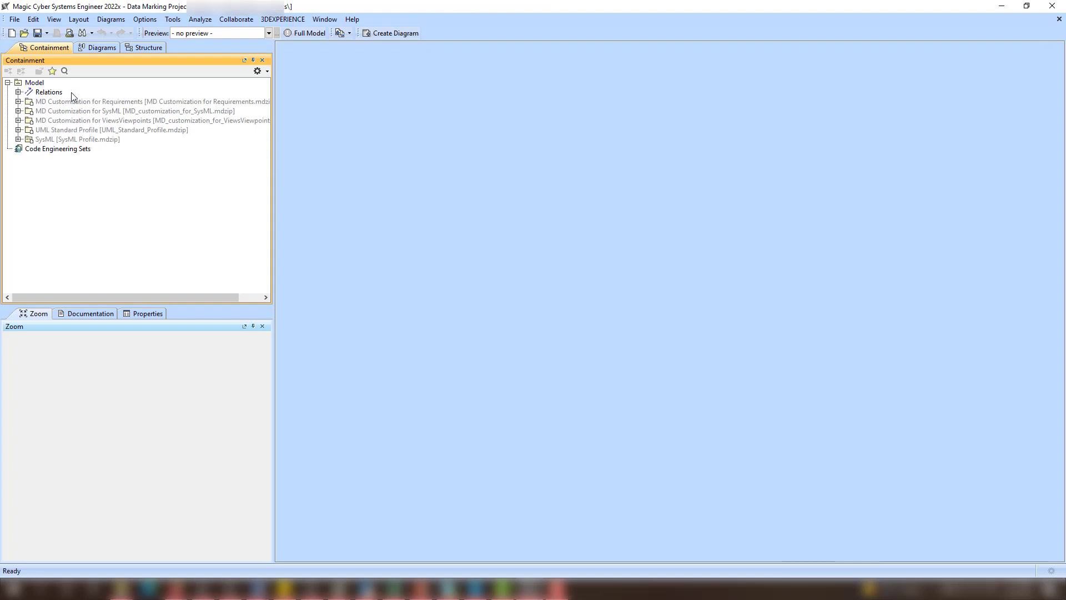
# Step: Apply the DoD Data Markings to the model, adding the Data Markings Profile
pyautogui.rightClick(32, 82)
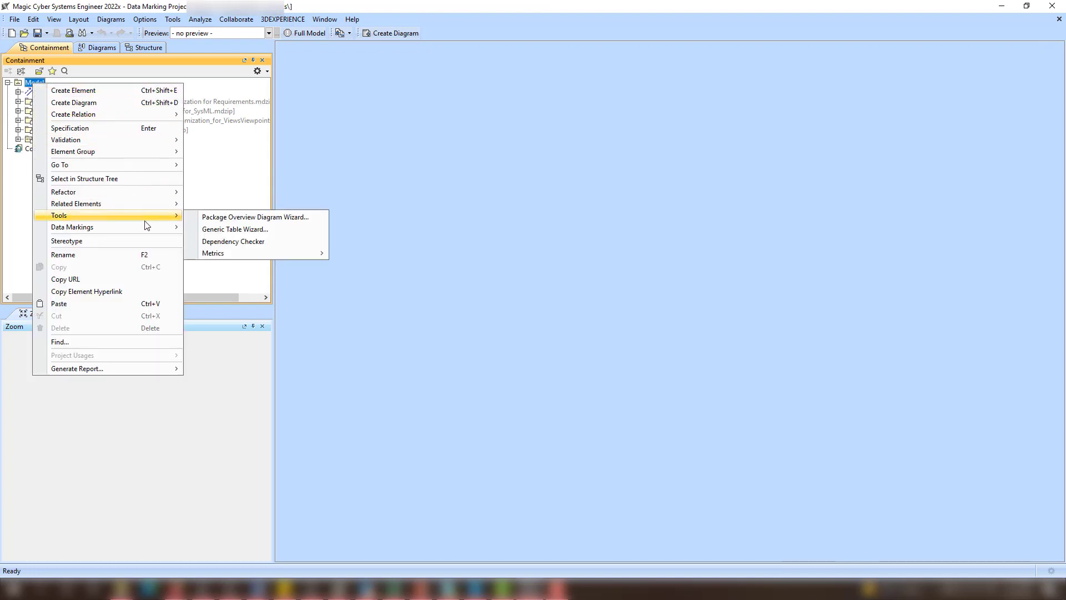
pyautogui.moveTo(145, 224)
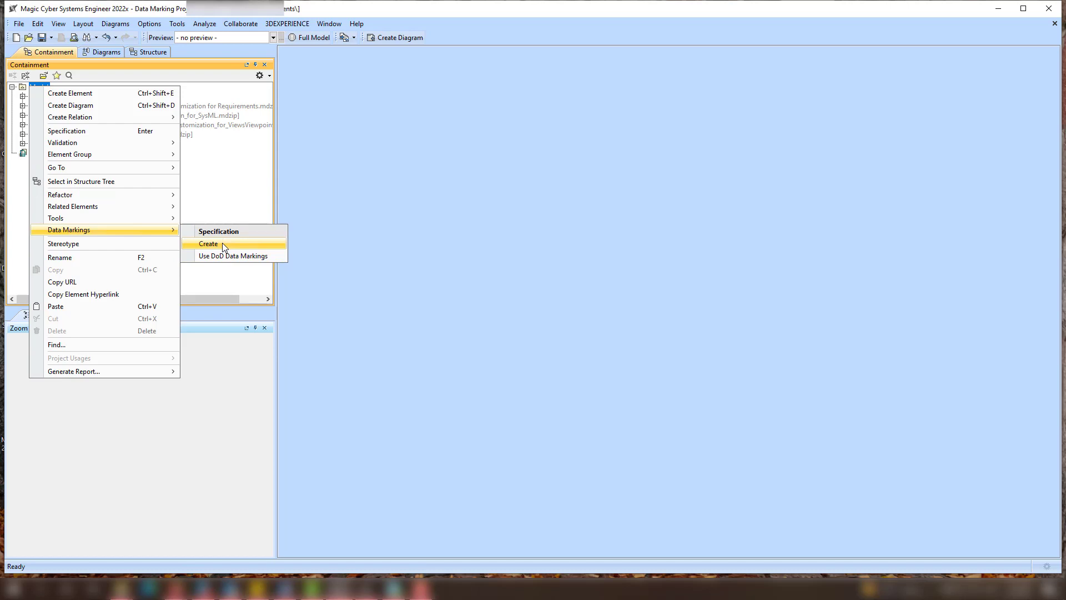
pyautogui.click(218, 256)
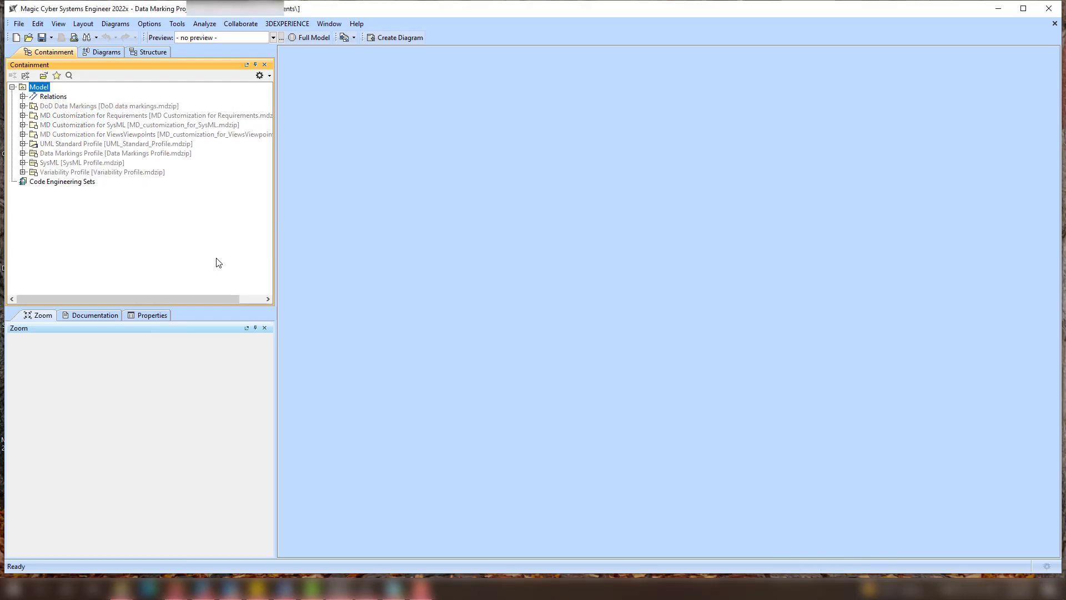
pyautogui.click(113, 155)
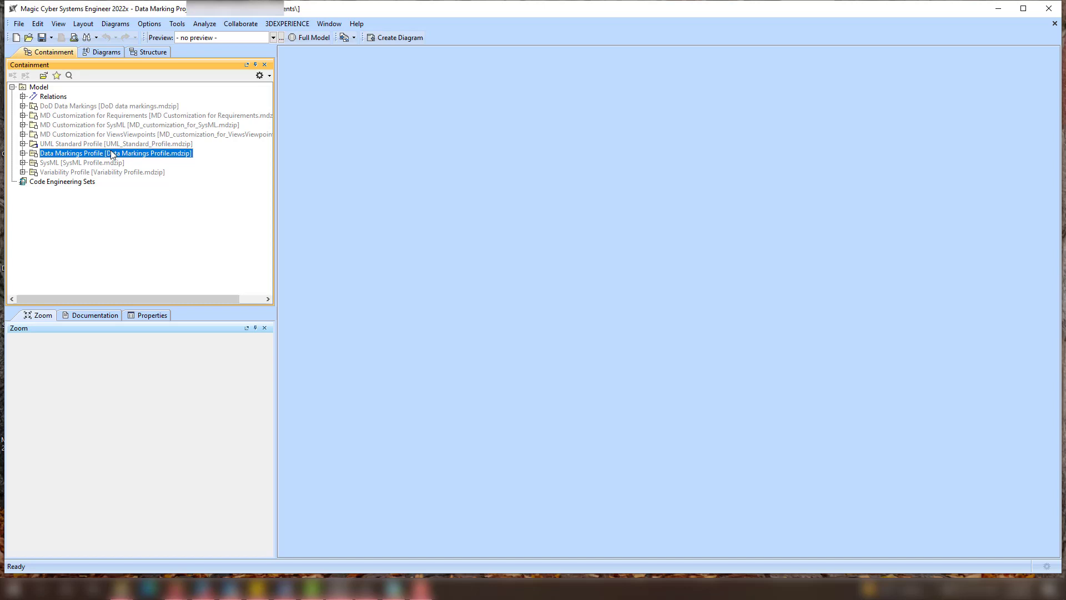
# Step: Create a new Data Markings Category on the Model root
pyautogui.click(100, 172)
pyautogui.press('super+Up')
pyautogui.rightClick(33, 88)
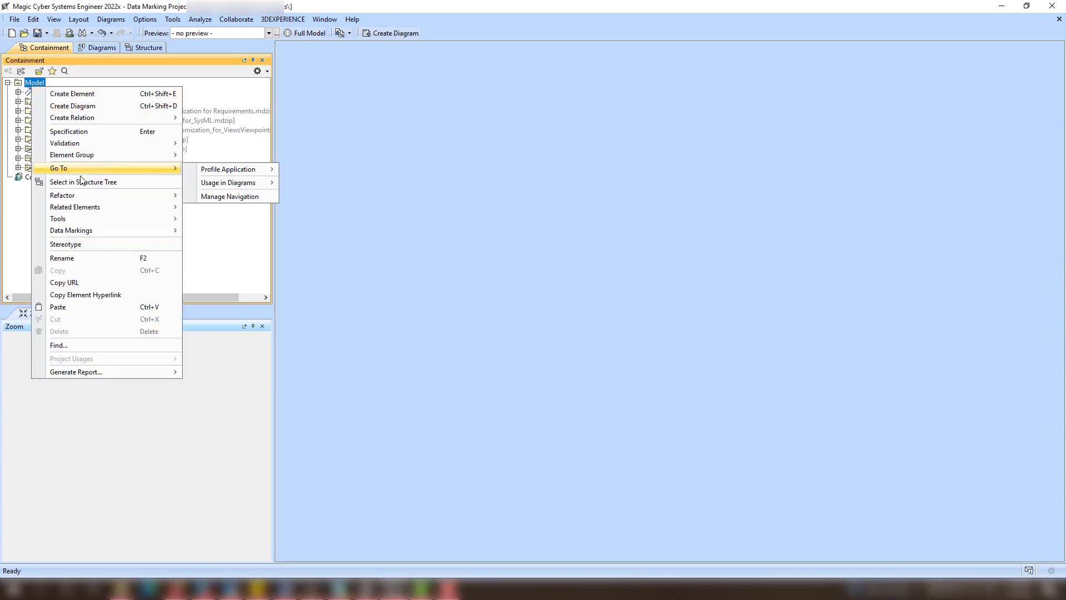
pyautogui.moveTo(105, 231)
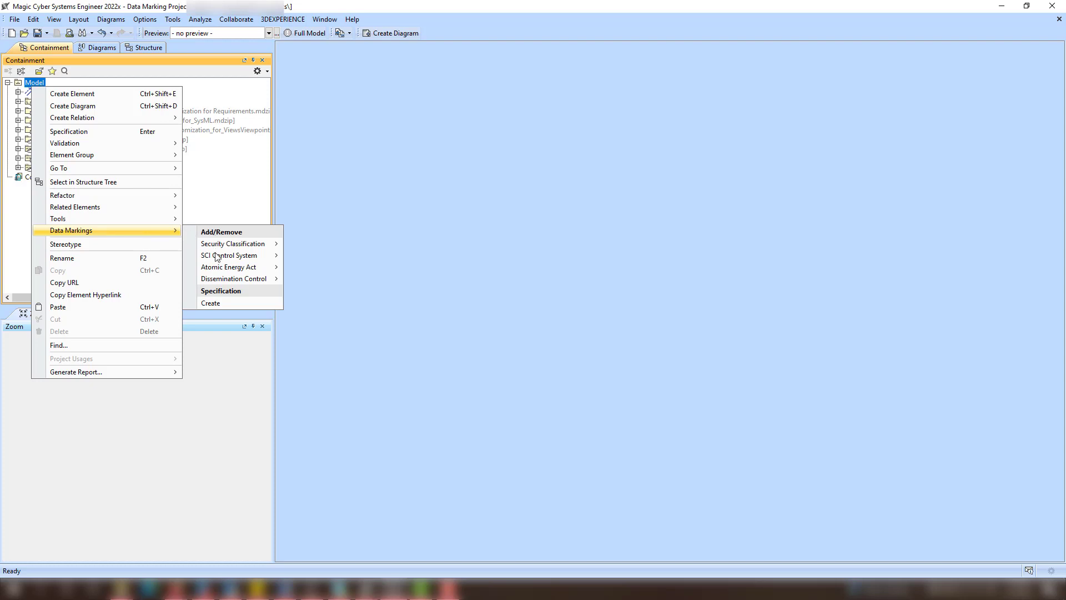
pyautogui.click(218, 304)
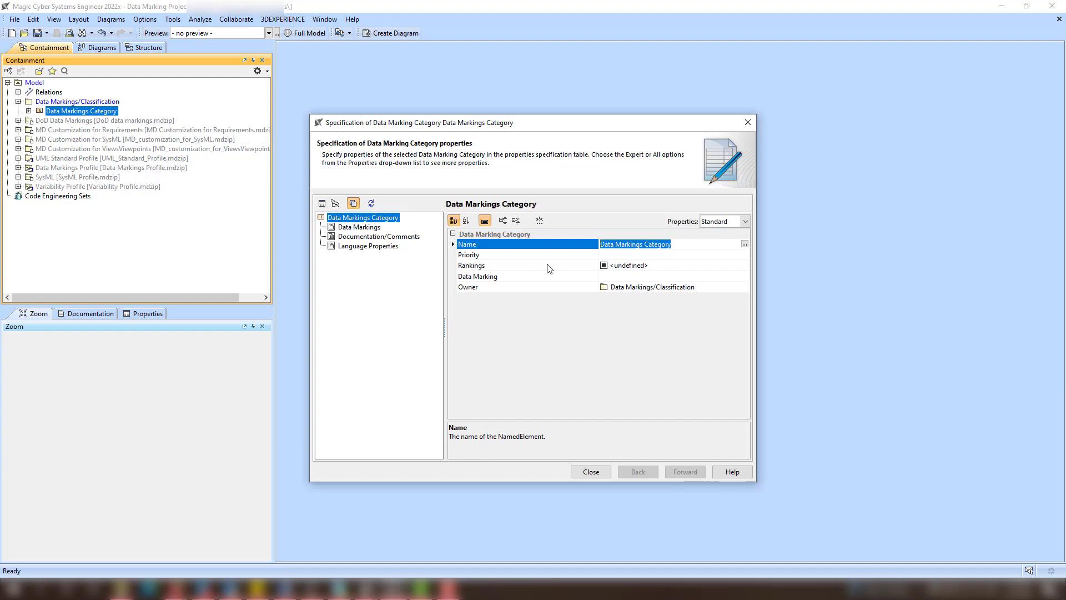
# Step: Rename the category to SAP CONTROL MARKINGS with priority 10 and ranking enabled
pyautogui.tripleClick(685, 244)
pyautogui.write('SAP CONTROL MARKINGS')
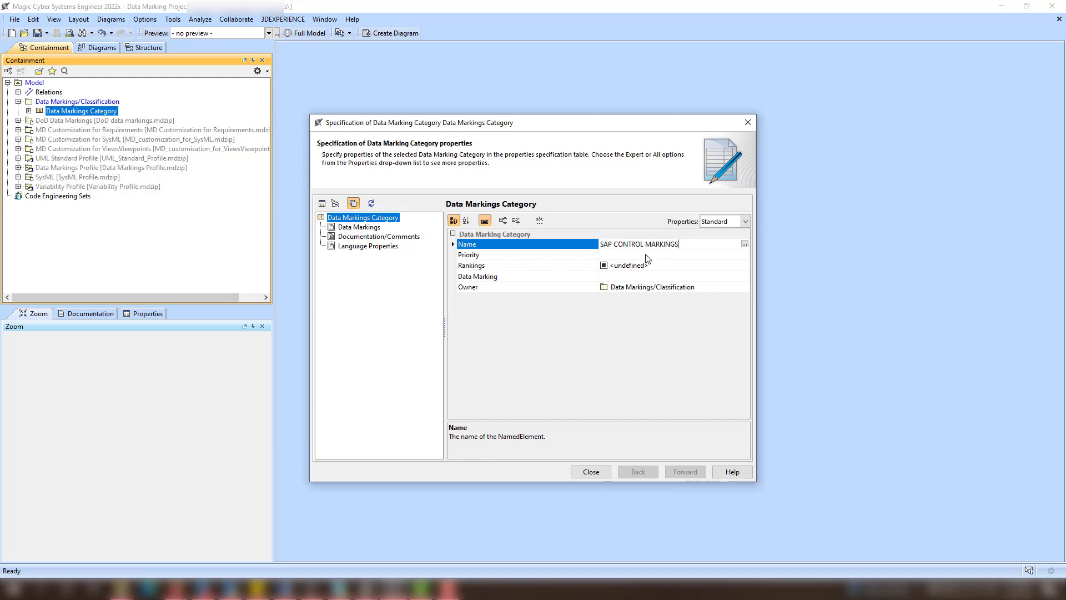
pyautogui.press('Return')
pyautogui.click(646, 255)
pyautogui.write('10')
pyautogui.click(636, 268)
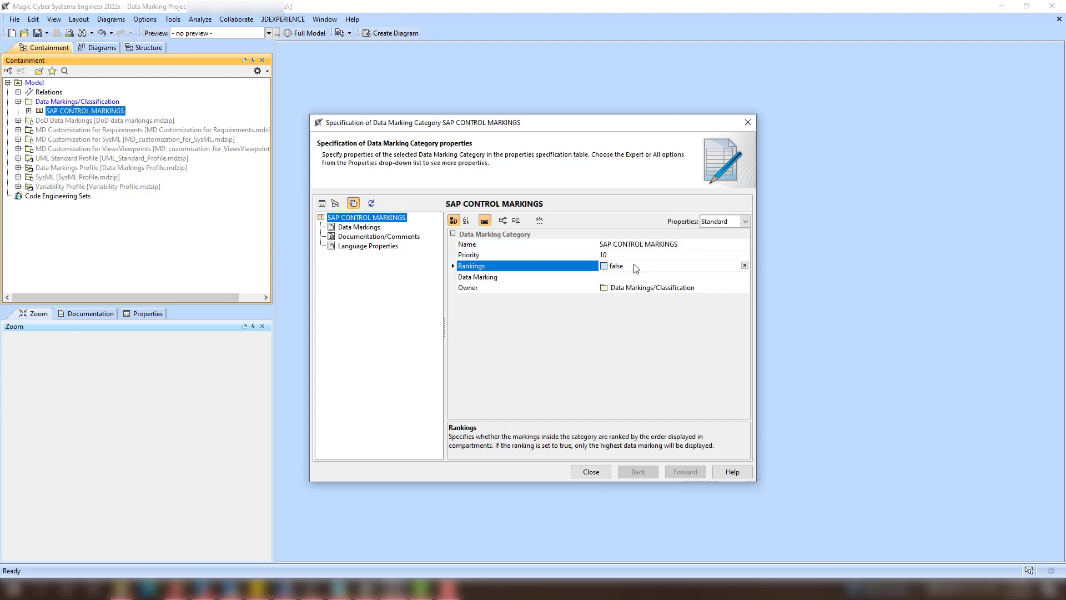
# Step: Add a data marking named Special Access Required with portion marking SAR
pyautogui.click(349, 228)
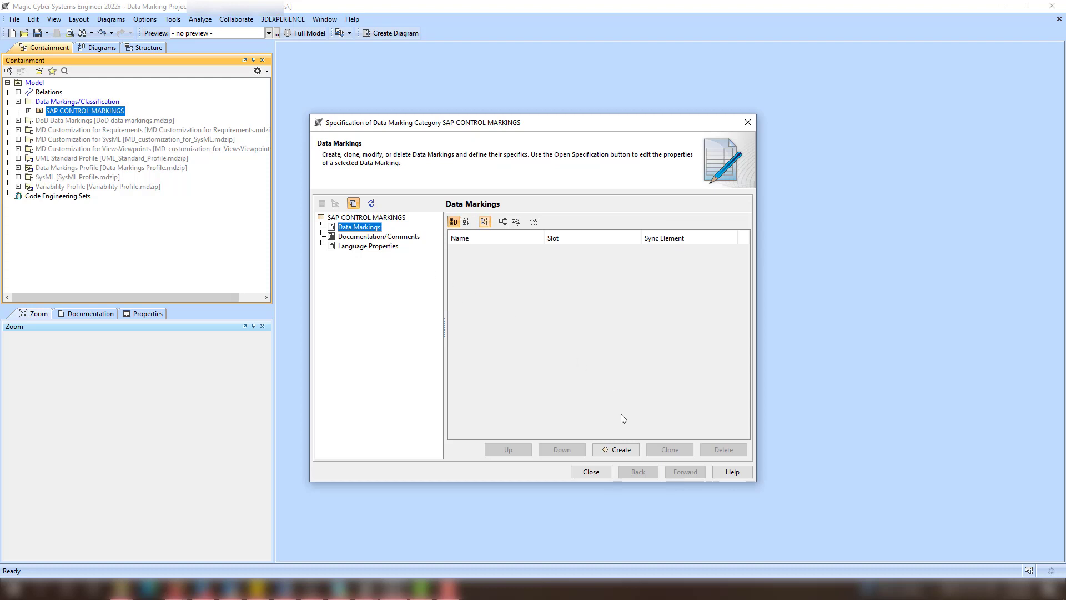
pyautogui.click(612, 451)
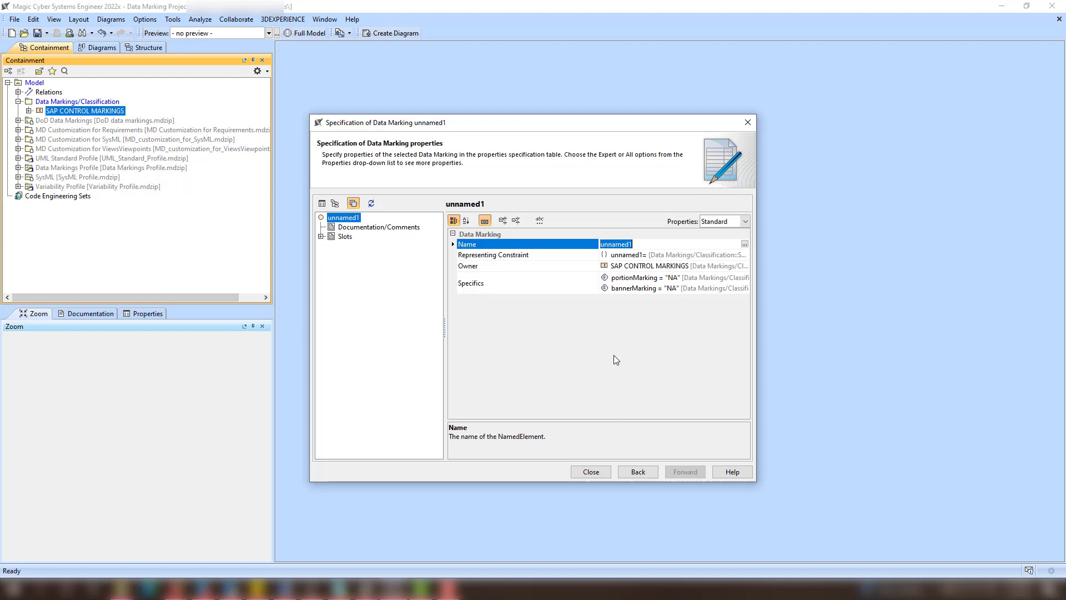
pyautogui.write('Special Access Required')
pyautogui.click(345, 237)
pyautogui.click(487, 268)
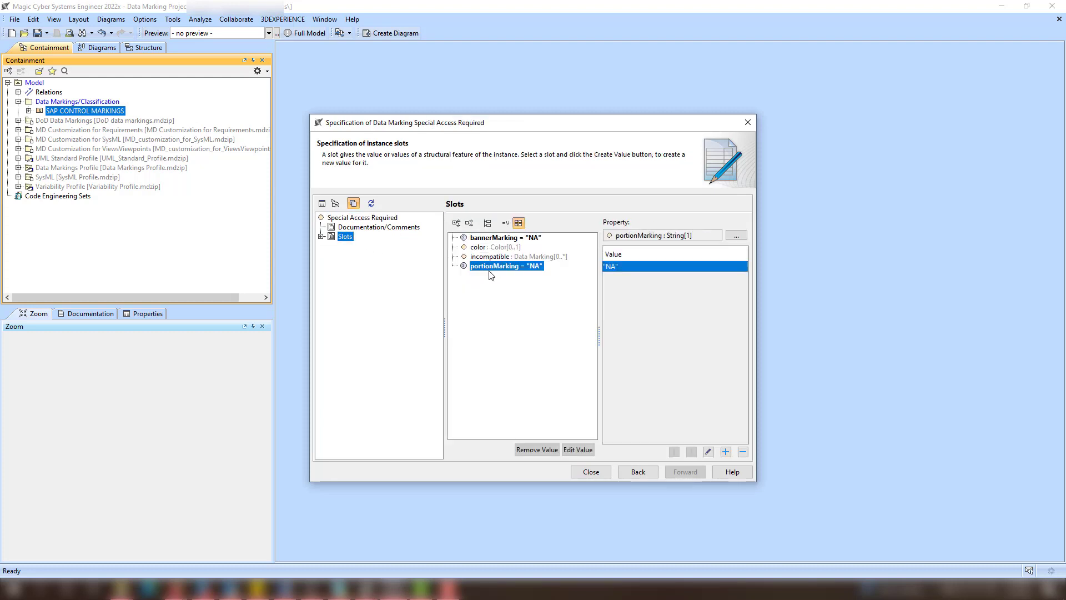
pyautogui.doubleClick(608, 282)
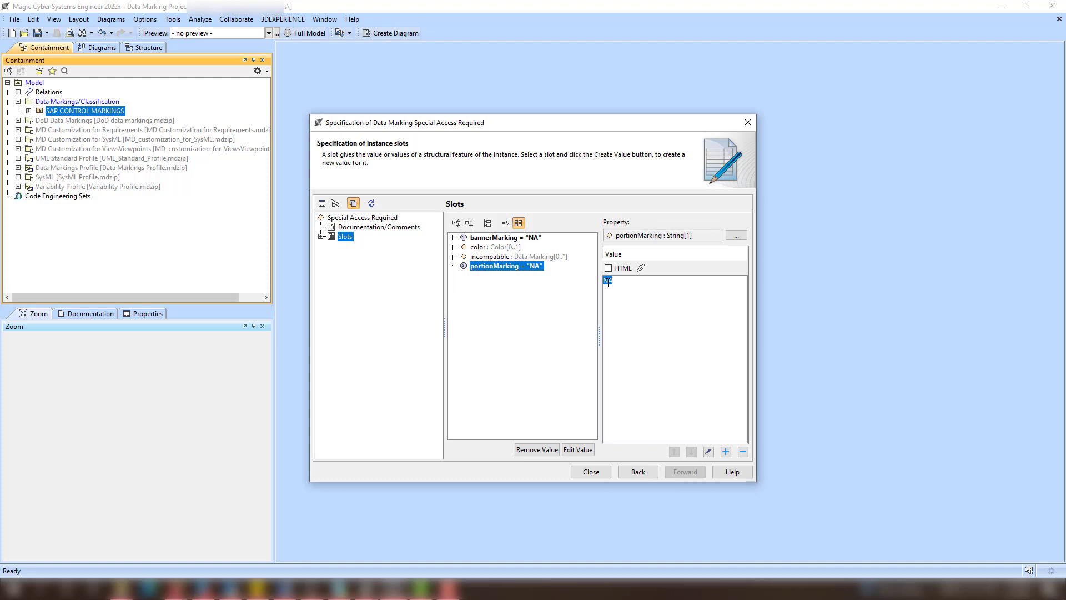
pyautogui.write('SAR')
# Step: Set the Special Access Required marking color to olive #999900
pyautogui.click(477, 247)
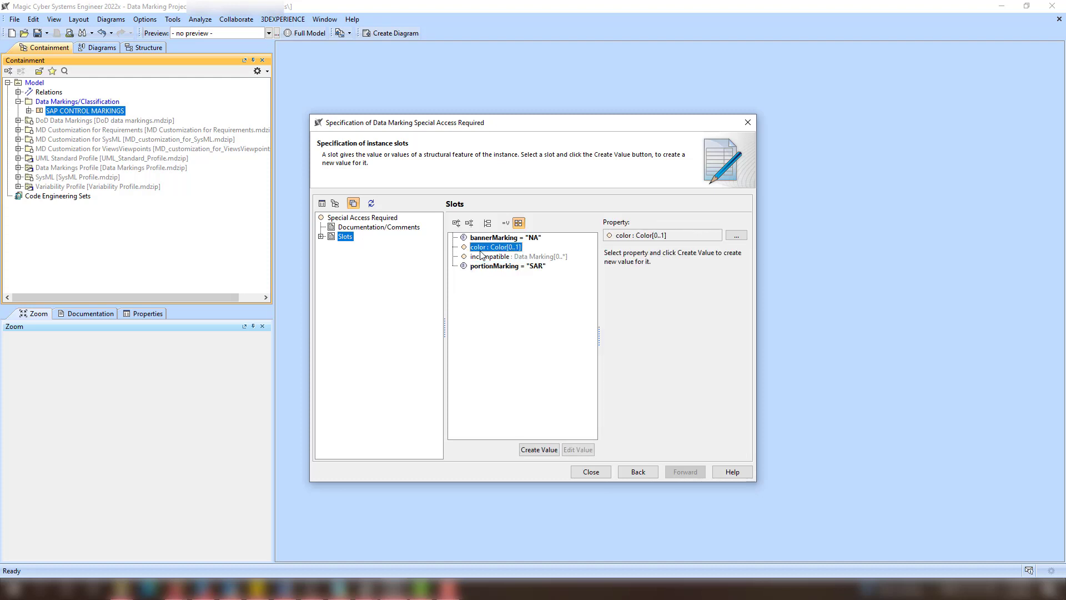
pyautogui.click(536, 450)
pyautogui.click(558, 305)
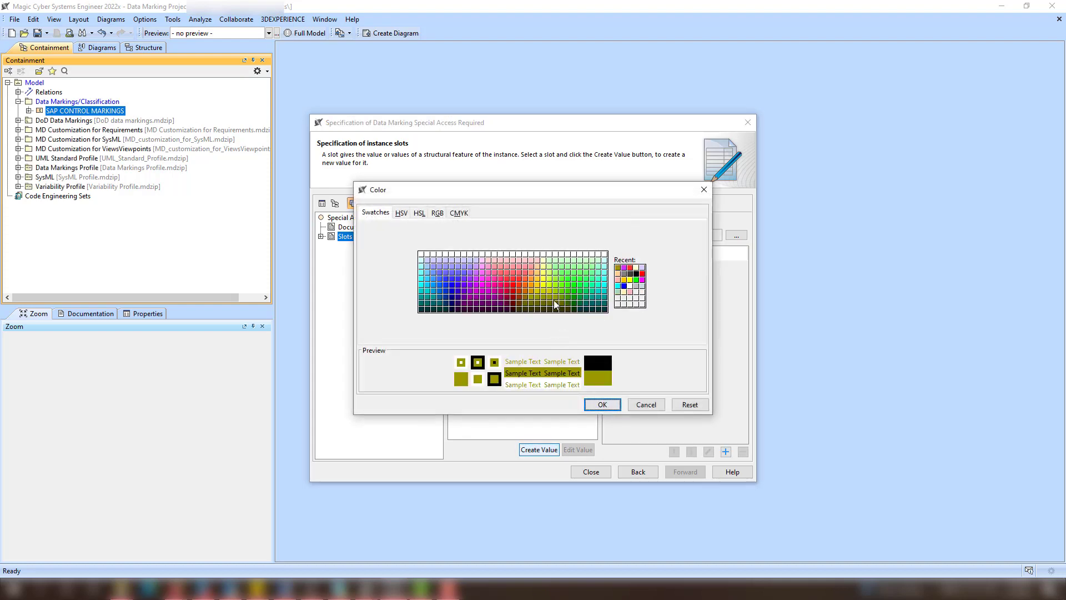
pyautogui.click(601, 406)
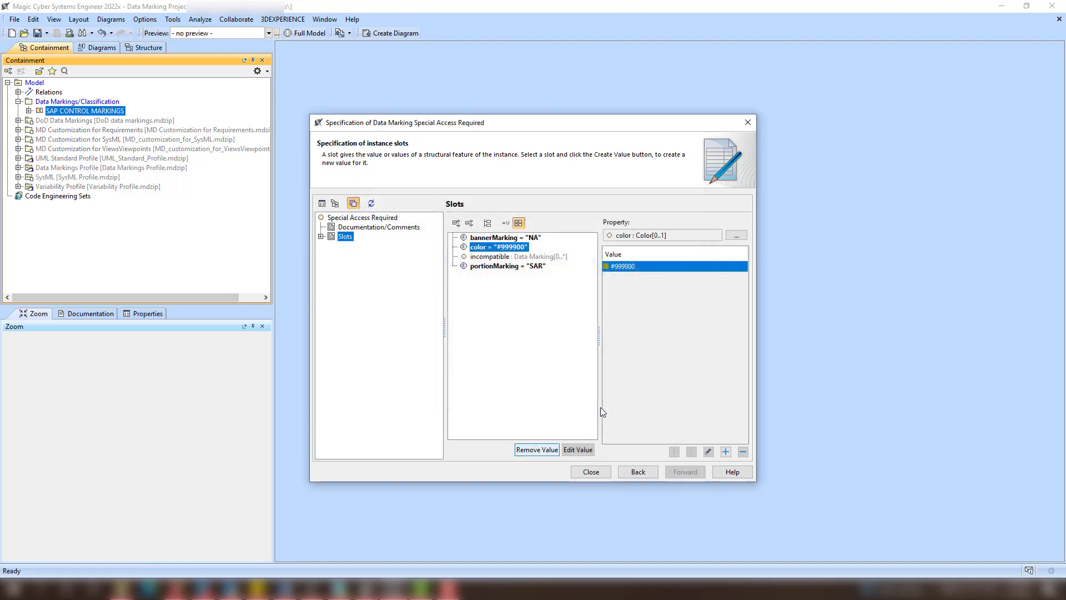
# Step: Add the Data Markings/Classification package to the project's shared packages
pyautogui.click(591, 472)
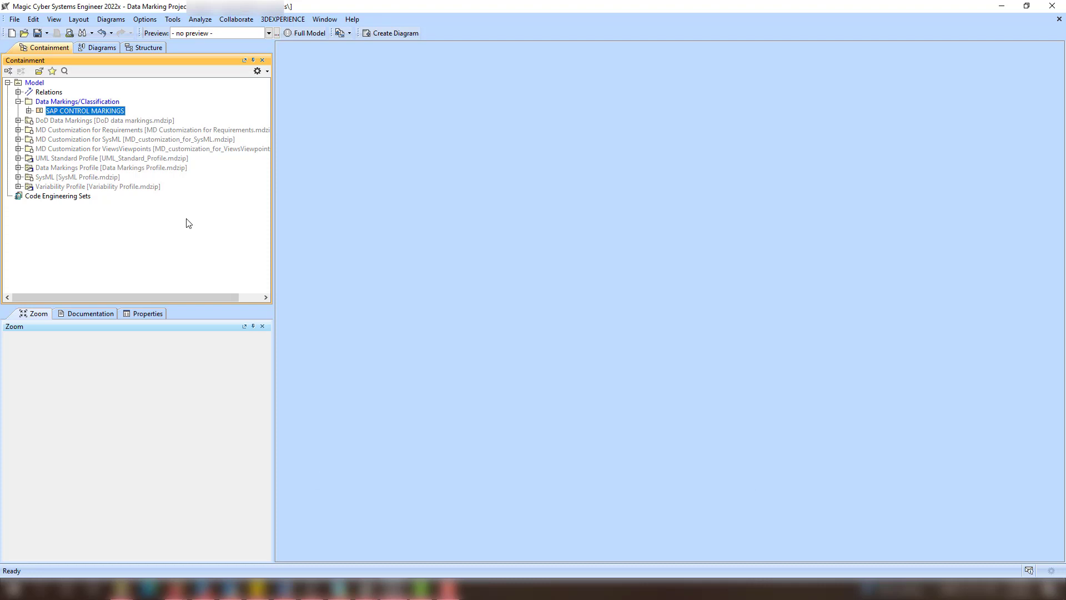
pyautogui.click(90, 120)
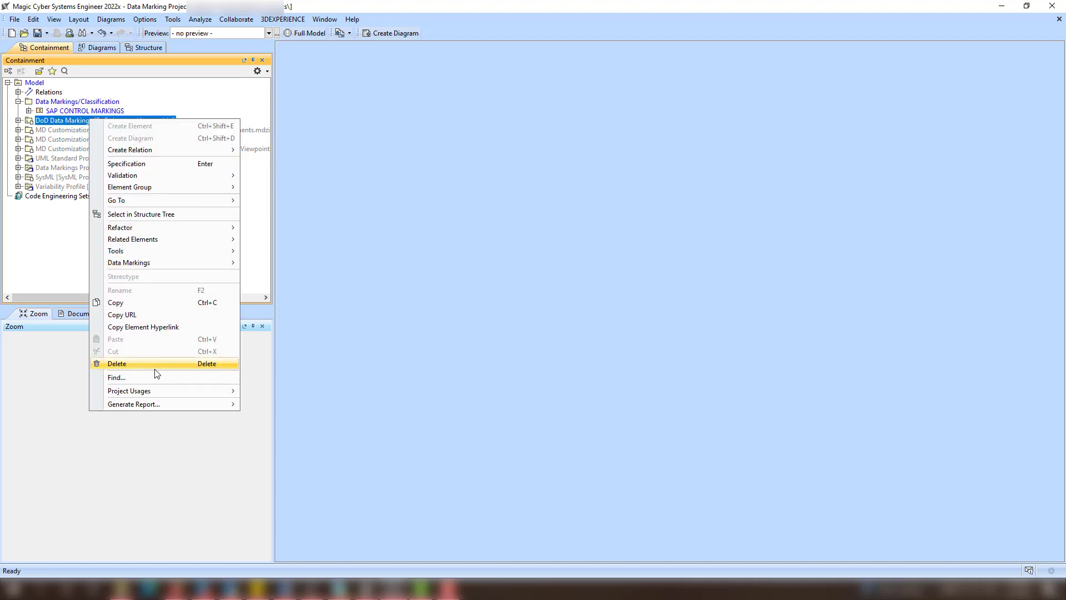
pyautogui.moveTo(150, 389)
pyautogui.click(276, 395)
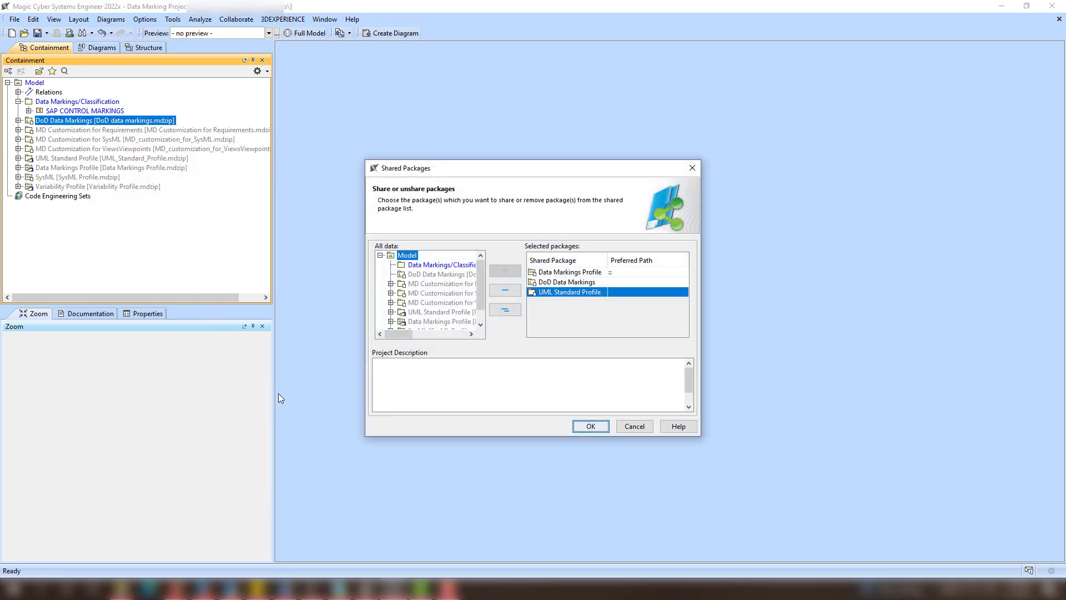
pyautogui.click(444, 267)
pyautogui.doubleClick(444, 266)
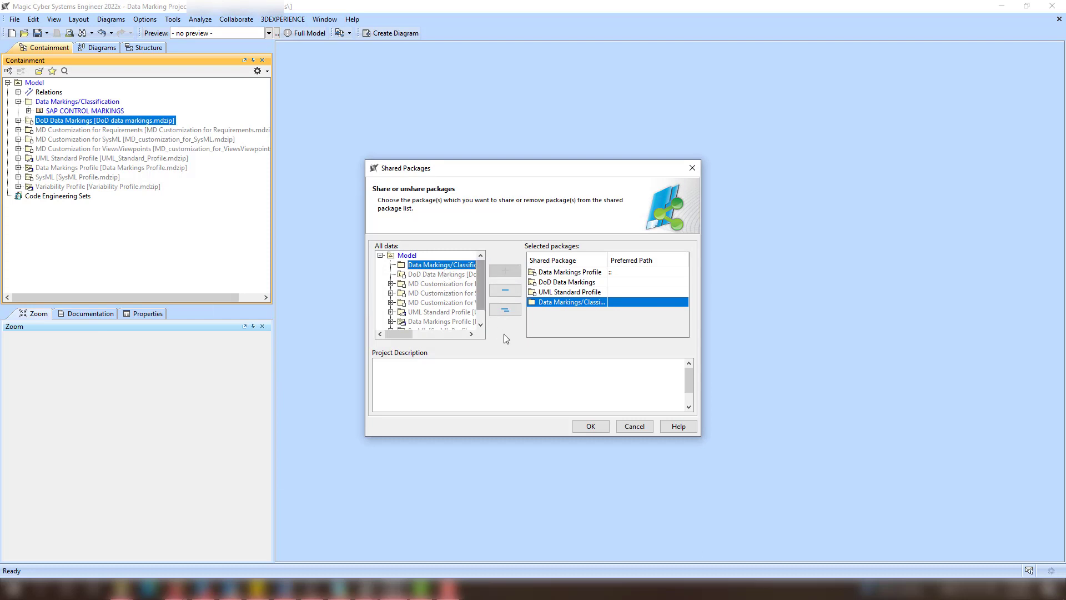
pyautogui.click(591, 424)
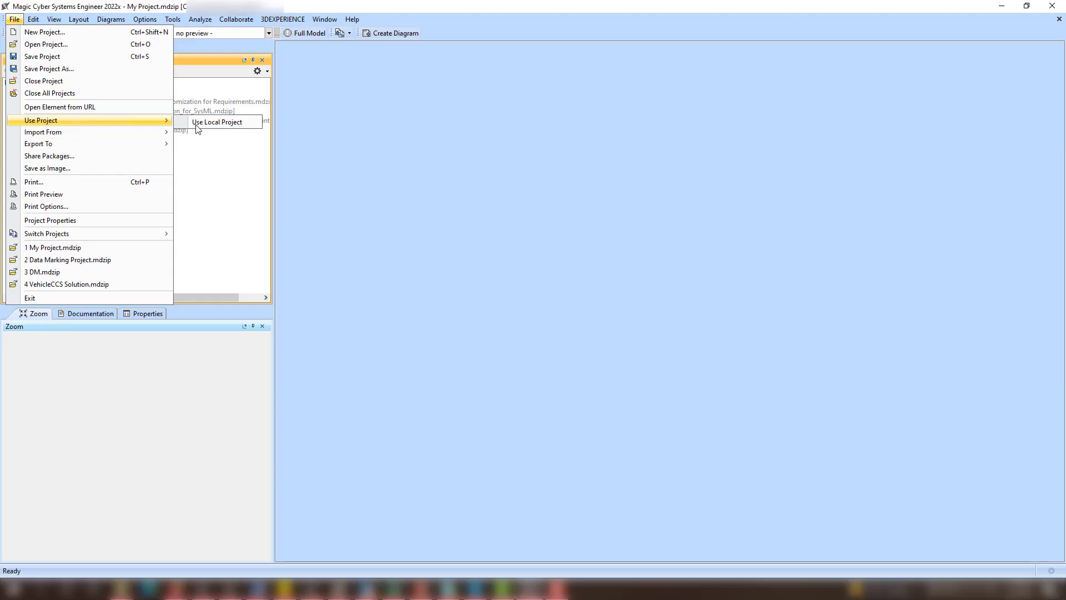
# Step: Use Data Marking Project.mdzip from the file system in My Project and expand Sensitive Information
pyautogui.click(218, 125)
pyautogui.click(493, 230)
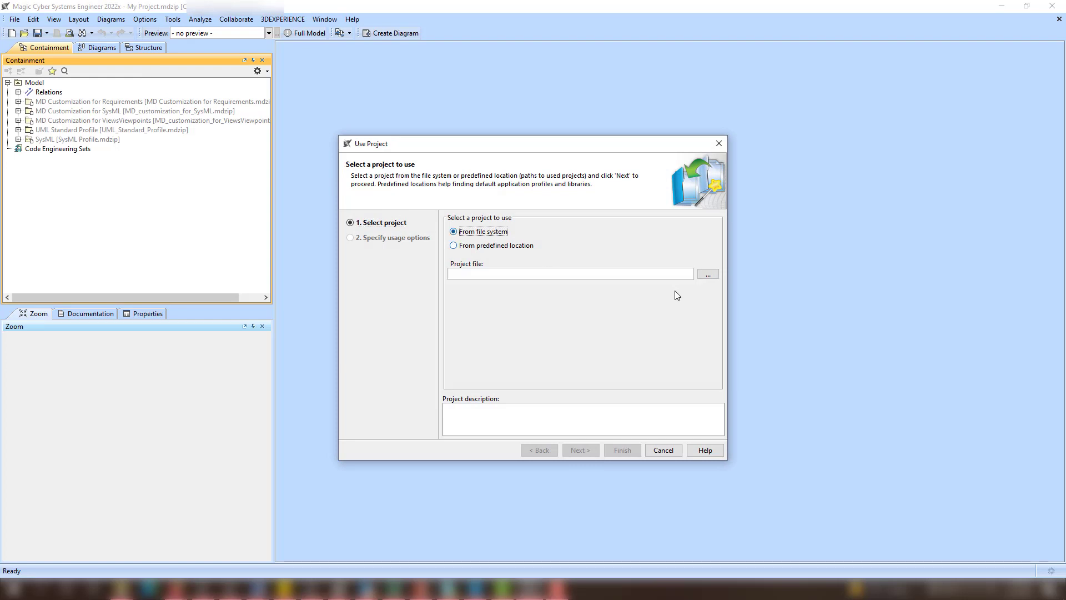
pyautogui.click(706, 280)
pyautogui.click(619, 257)
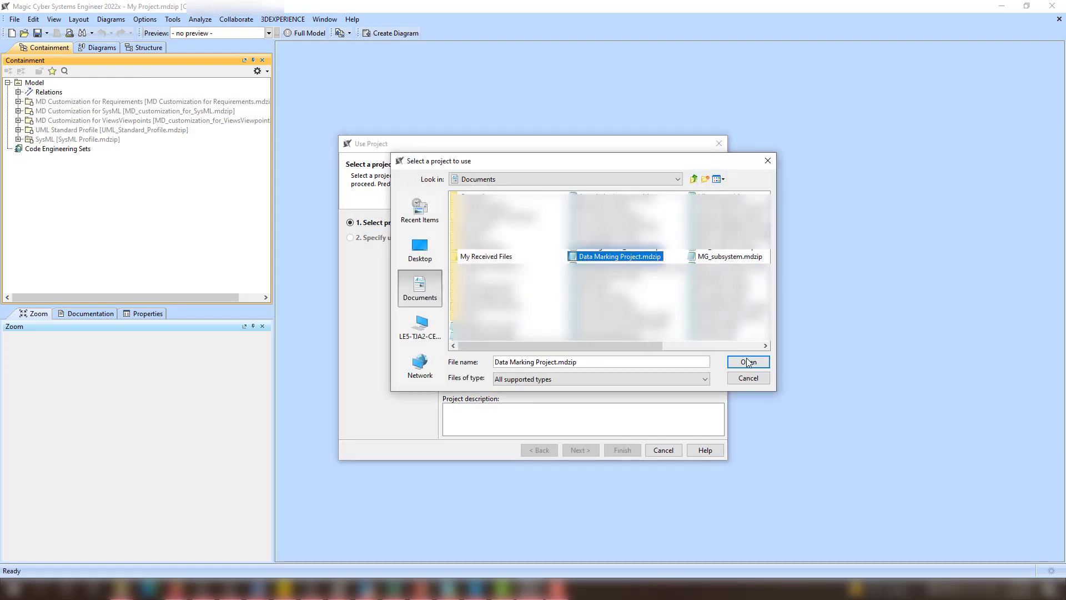
pyautogui.click(755, 364)
pyautogui.click(630, 454)
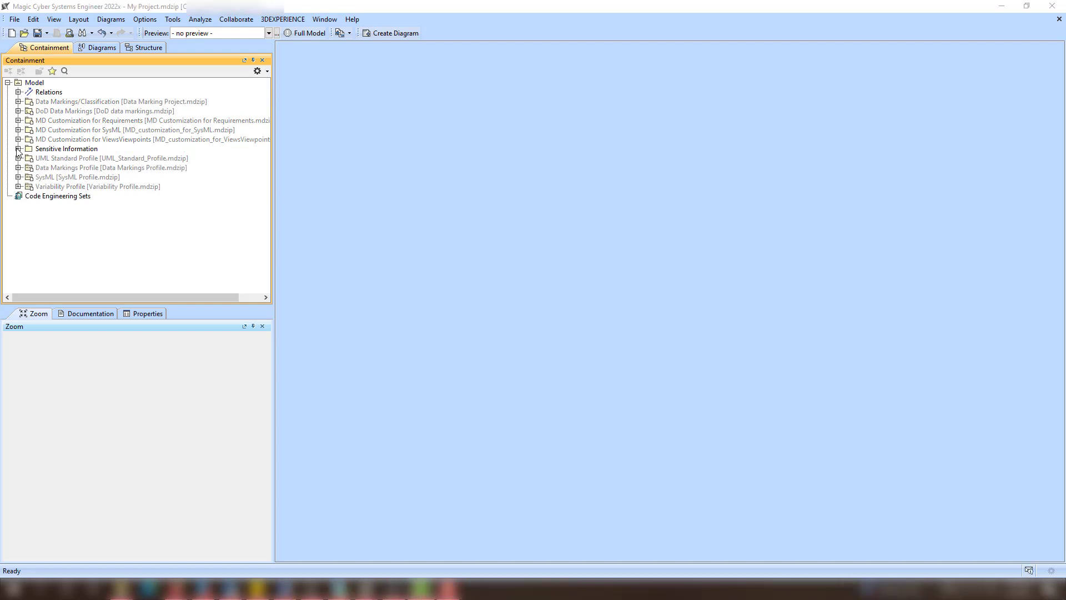
pyautogui.click(18, 149)
# Step: Open the Sample diagram and mark the Climate Control block as Atomic Energy Act RD
pyautogui.doubleClick(46, 102)
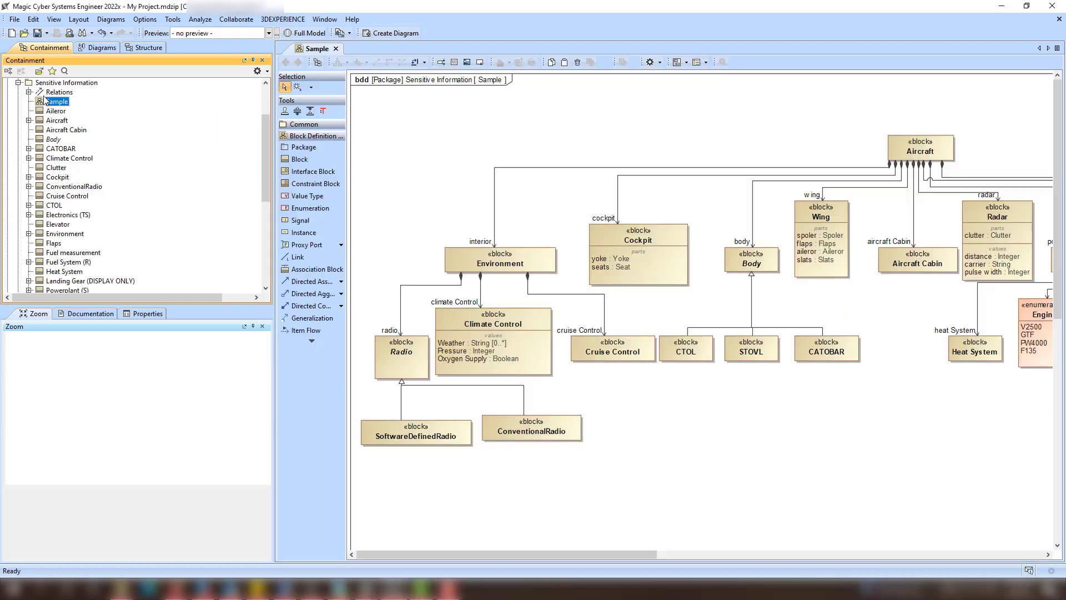
pyautogui.click(18, 82)
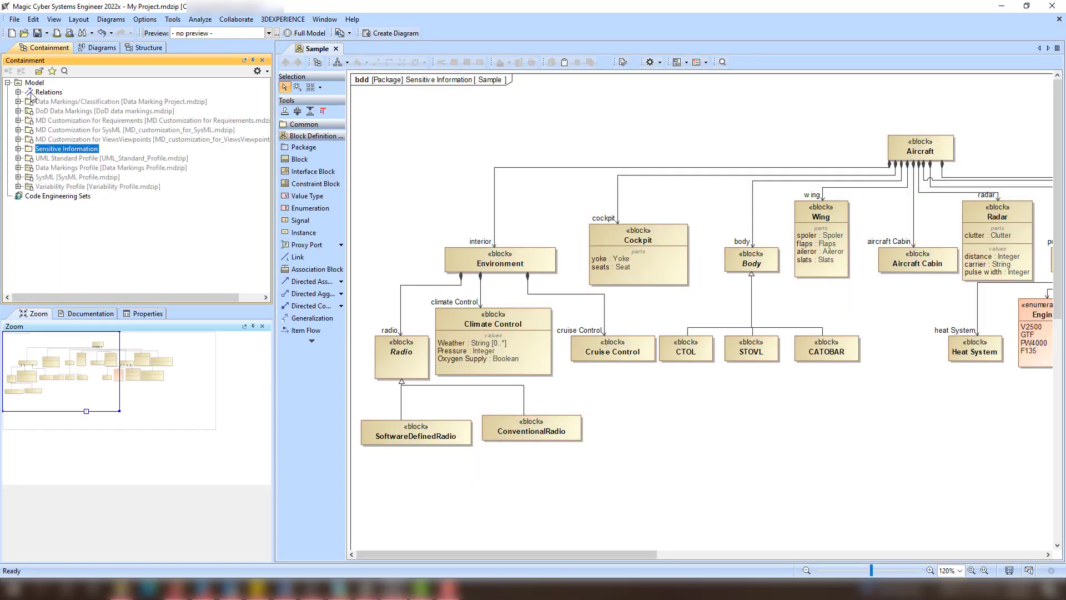
pyautogui.rightClick(484, 315)
pyautogui.moveTo(555, 468)
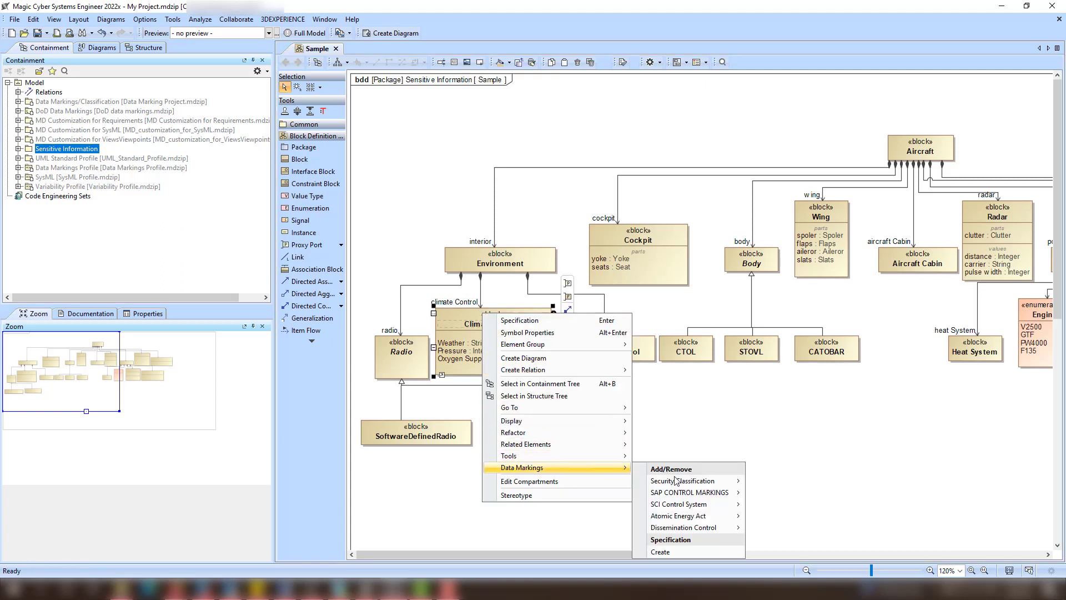
pyautogui.moveTo(722, 527)
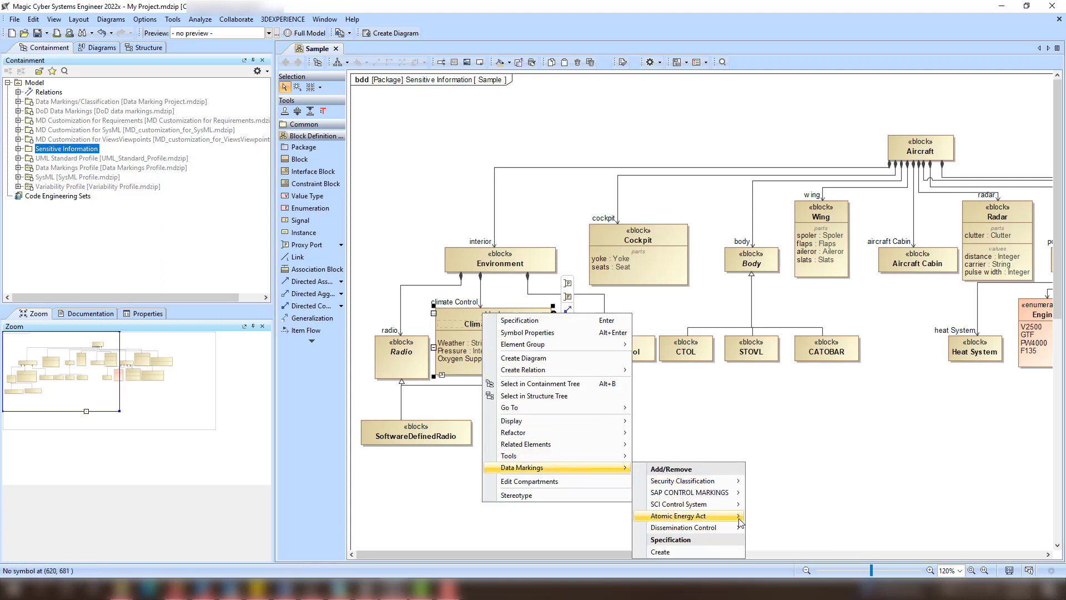
pyautogui.click(769, 517)
# Step: Give the Cockpit block the S security classification
pyautogui.rightClick(625, 236)
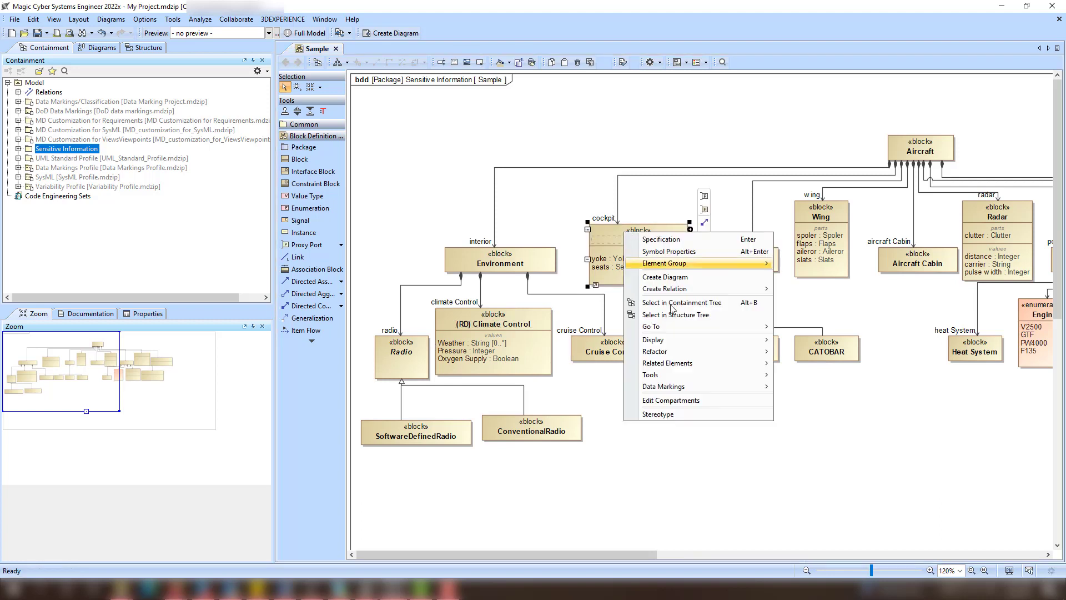
pyautogui.moveTo(764, 389)
pyautogui.moveTo(807, 401)
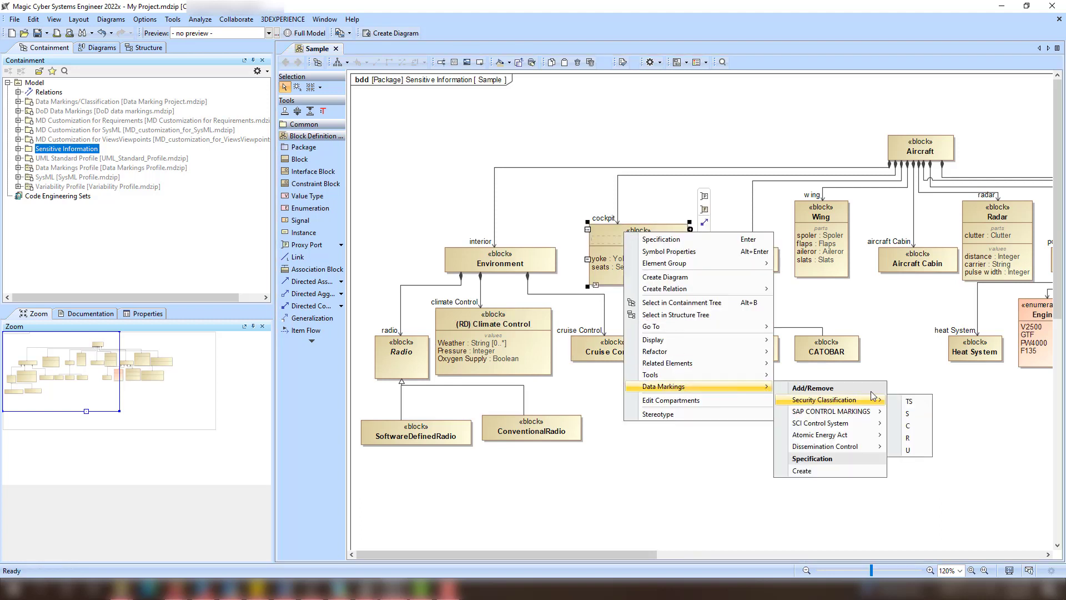
pyautogui.click(909, 416)
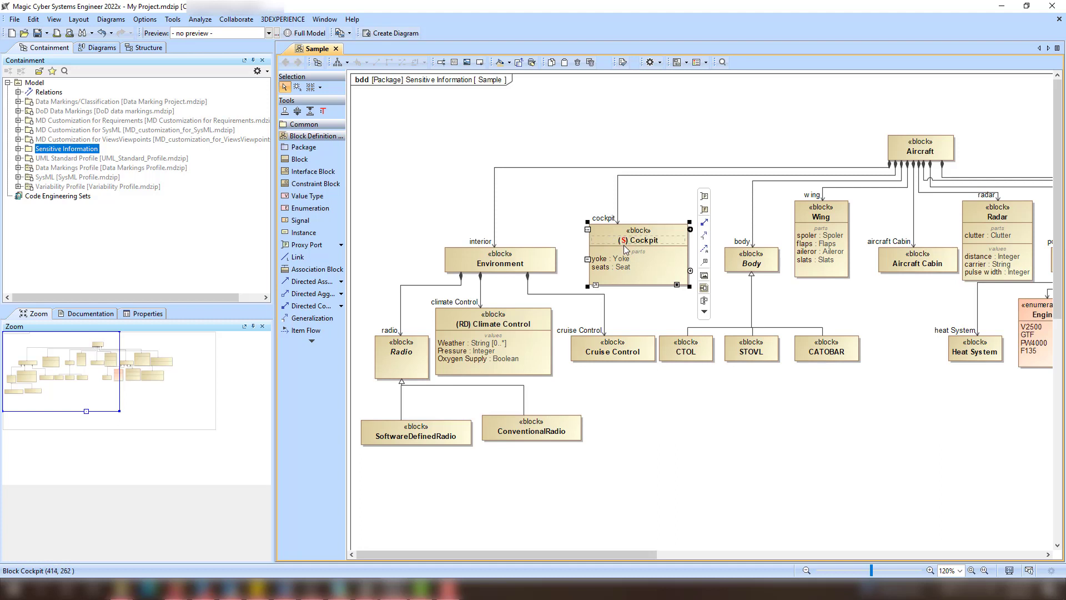
# Step: Create a diagram banner on the Sample diagram, showing SECRET//RESTRICTED DATA
pyautogui.rightClick(635, 387)
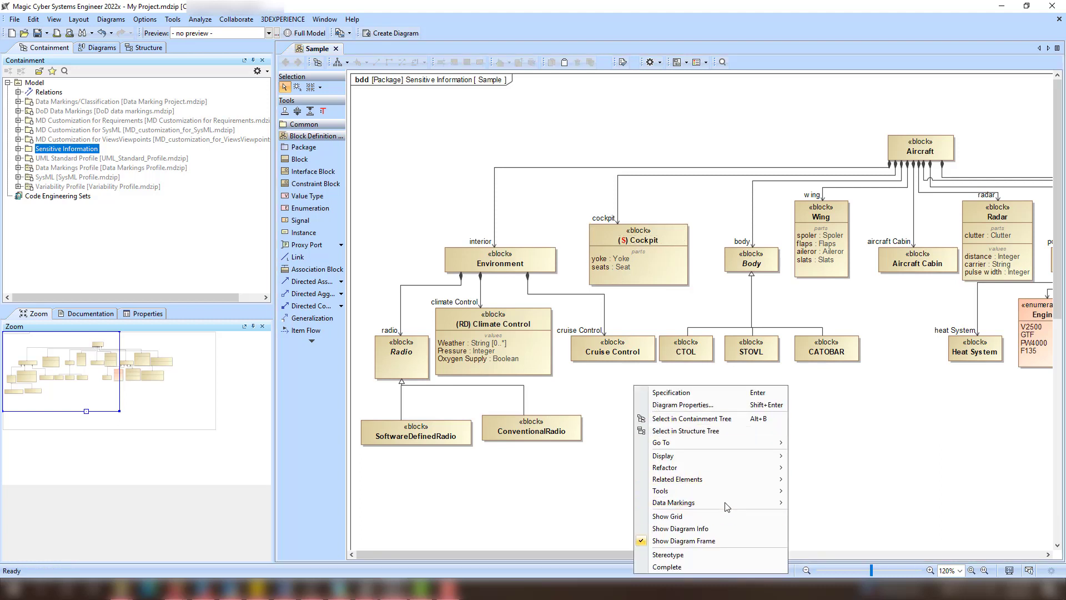
pyautogui.moveTo(725, 503)
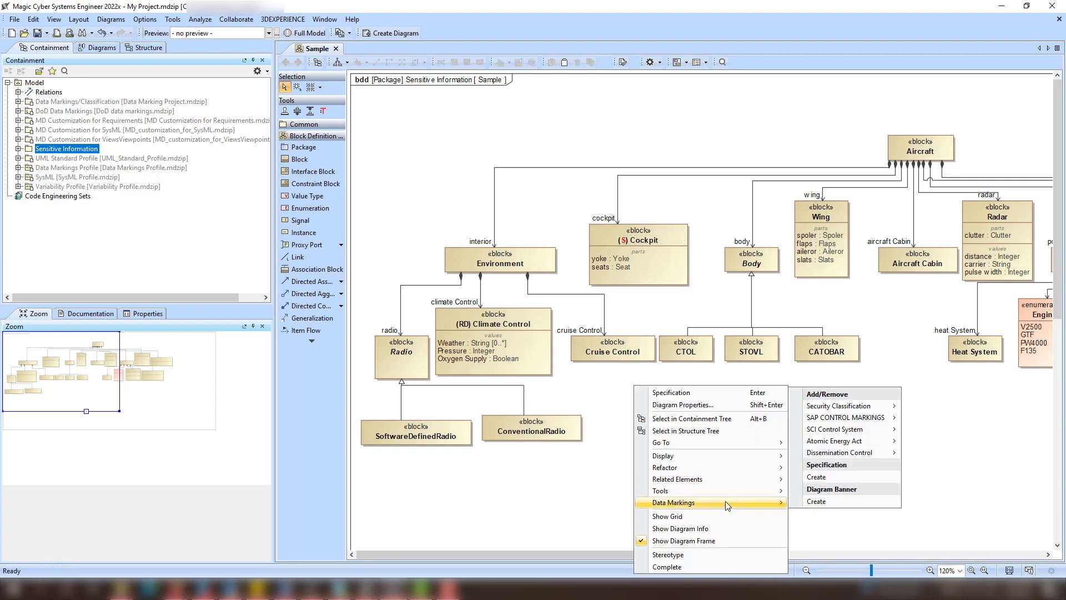
pyautogui.click(846, 502)
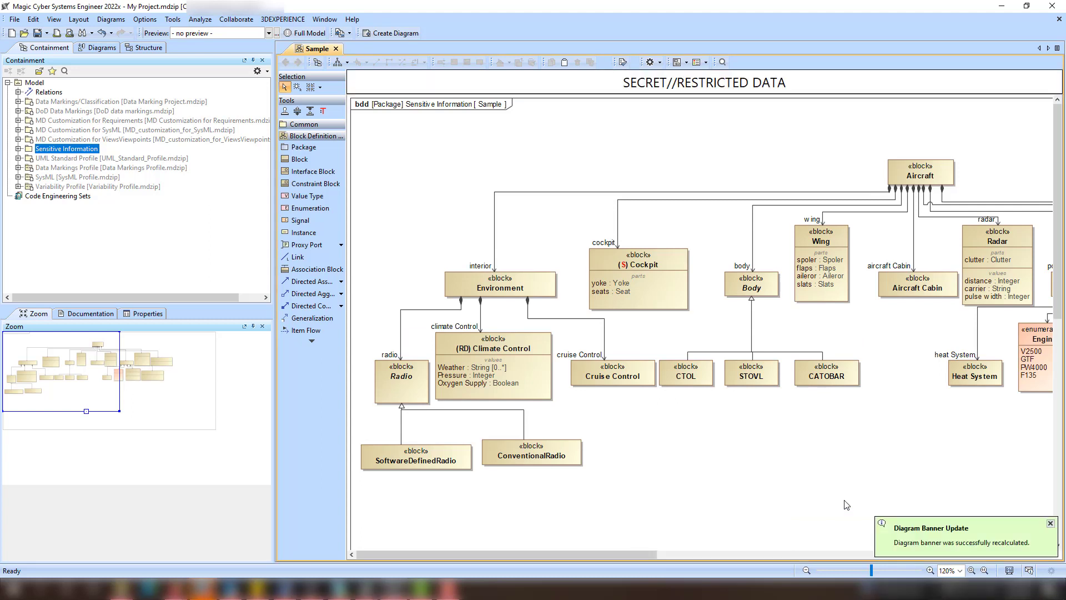